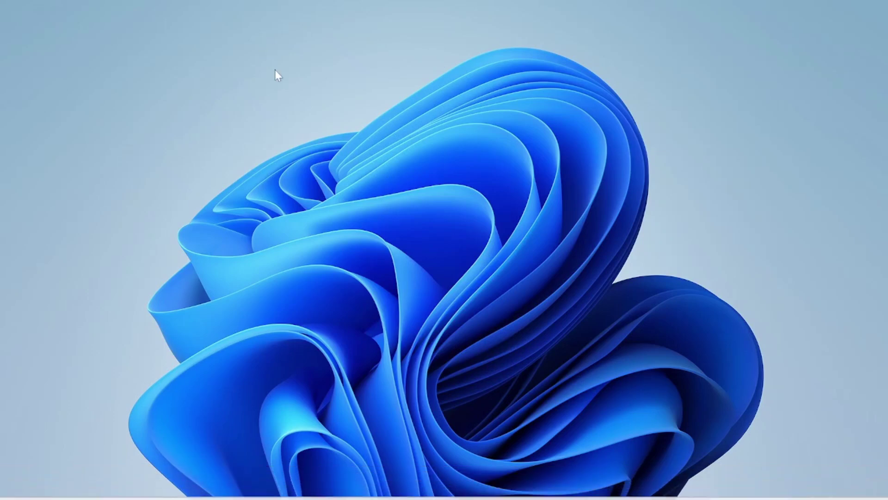
# - Refresh the desktop three times from its right-click menu
pyautogui.rightClick(306, 130)
pyautogui.click(340, 188)
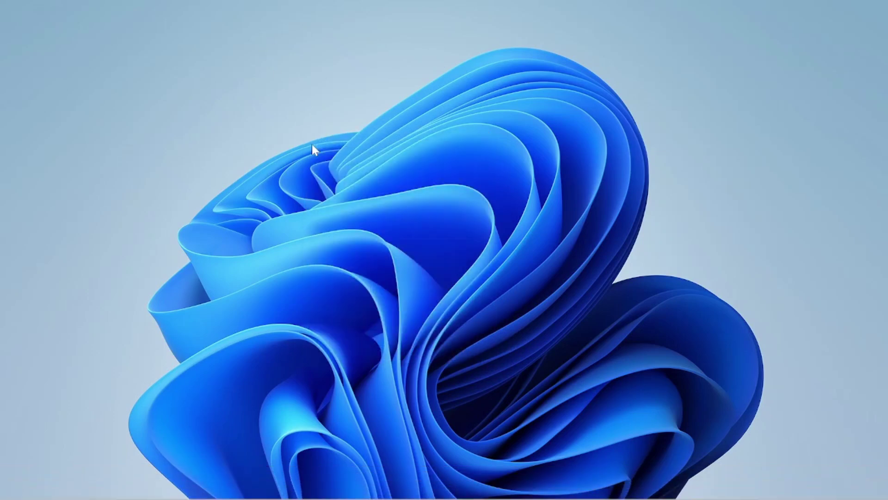
pyautogui.rightClick(312, 136)
pyautogui.click(347, 189)
pyautogui.rightClick(335, 195)
pyautogui.click(368, 254)
# - Launch Settings from the Start menu and move its window toward the screen centre
pyautogui.click(276, 483)
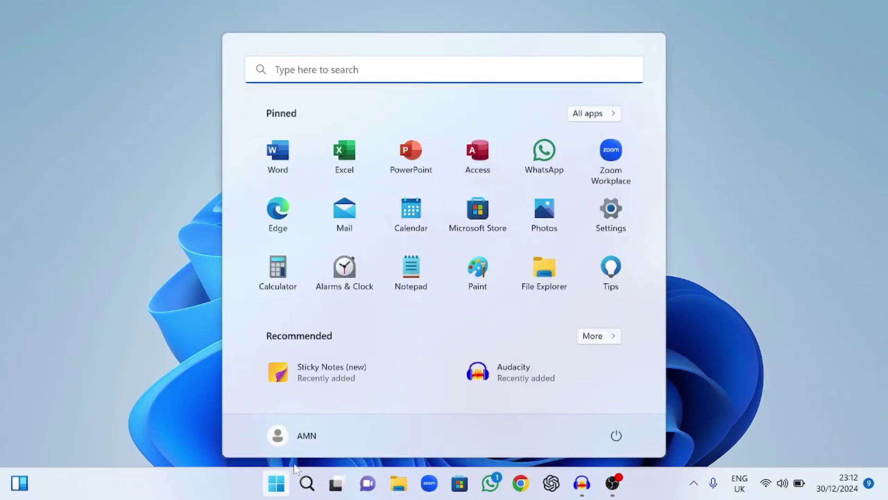
pyautogui.click(277, 483)
pyautogui.click(277, 482)
pyautogui.click(276, 483)
pyautogui.click(277, 483)
pyautogui.click(613, 212)
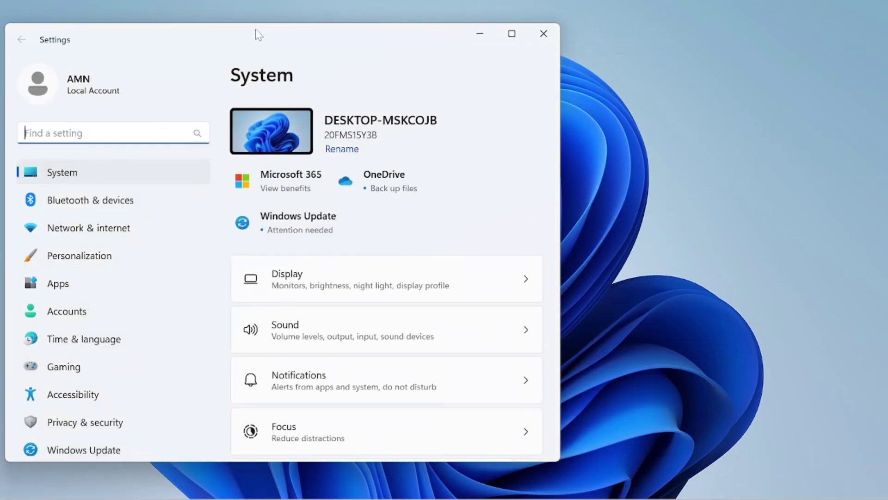
pyautogui.moveTo(255, 31); pyautogui.dragTo(434, 25)
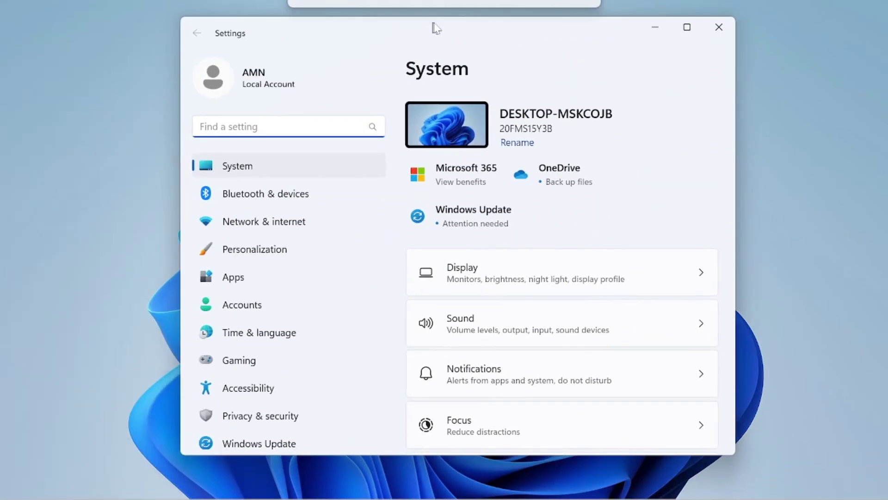
# - Open the Accounts page to view the local Administrator account
pyautogui.click(258, 307)
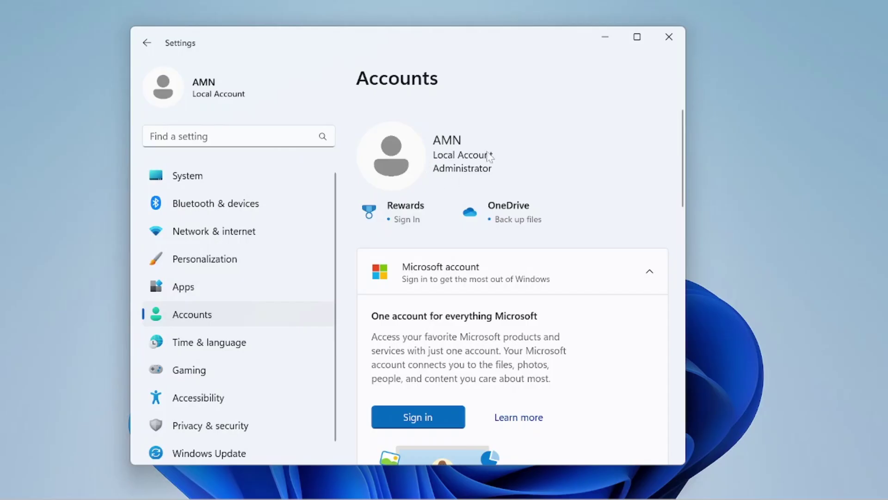
# - Close and relaunch Settings from Start, go to Accounts, and maximize the window
pyautogui.click(669, 36)
pyautogui.press('super')
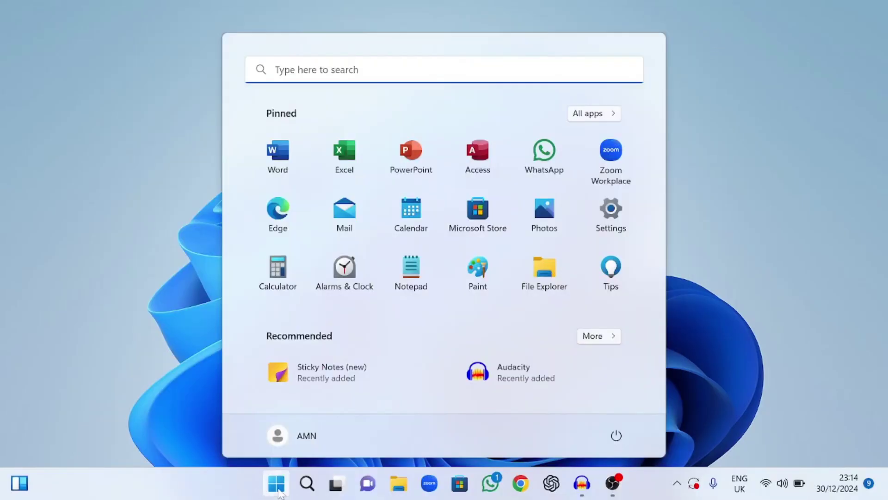
pyautogui.click(275, 493)
pyautogui.click(276, 491)
pyautogui.click(276, 491)
pyautogui.click(276, 486)
pyautogui.click(615, 211)
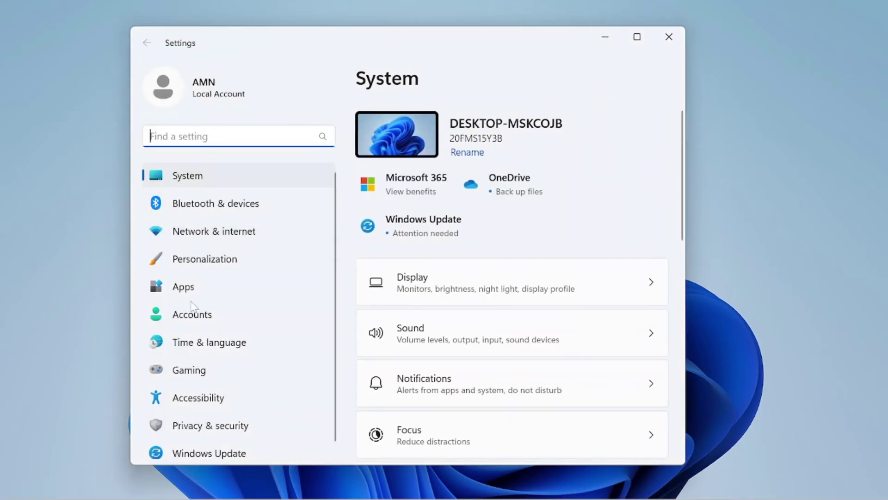
pyautogui.click(205, 316)
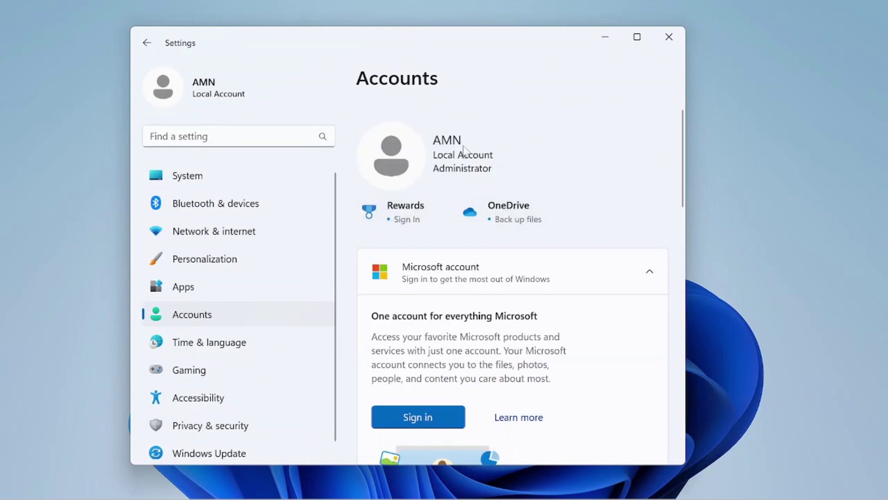
pyautogui.click(633, 38)
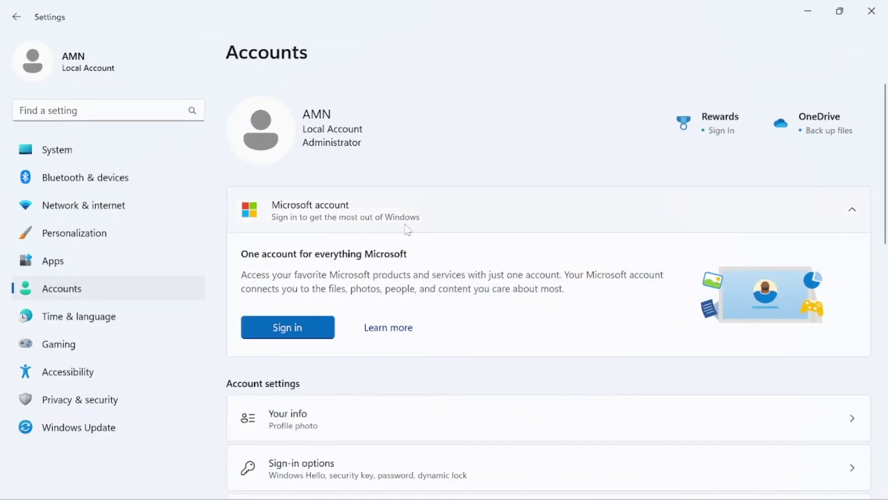
# - Open the Your info page from the Accounts list
pyautogui.scroll(-3, 483, 165)
pyautogui.scroll(3, 476, 160)
pyautogui.scroll(-3, 368, 177)
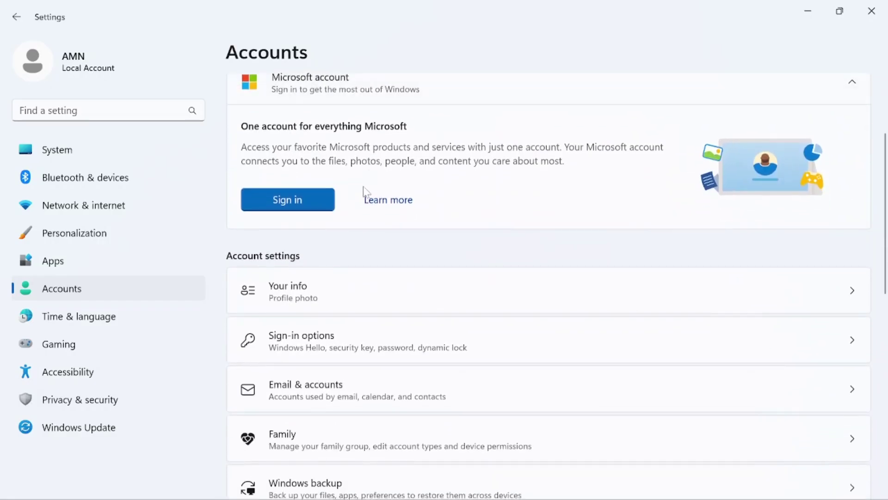
pyautogui.click(318, 293)
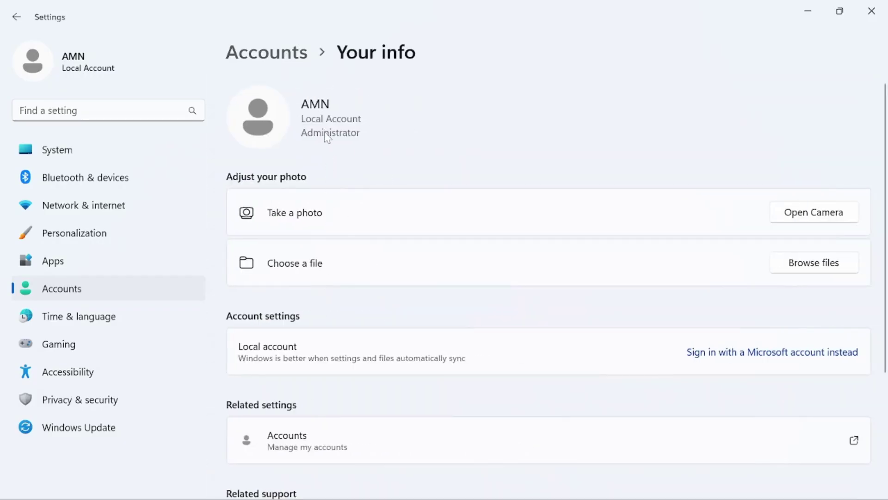
pyautogui.scroll(-3, 367, 309)
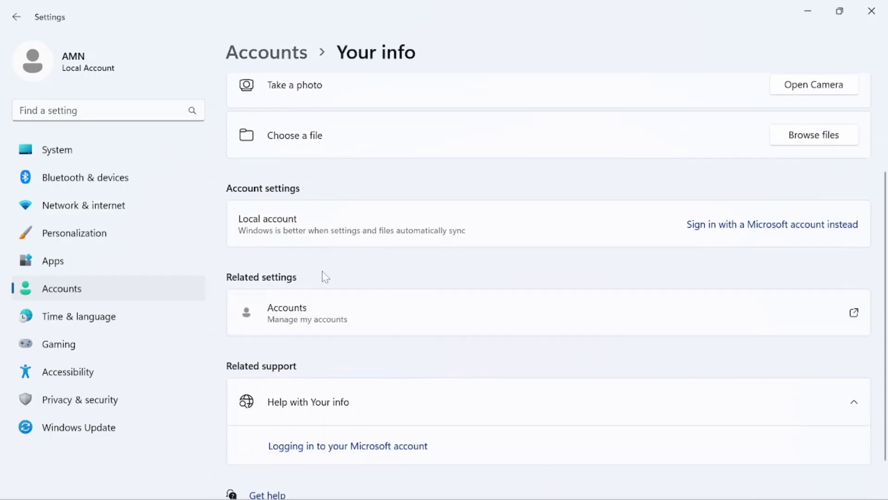
pyautogui.scroll(3, 323, 276)
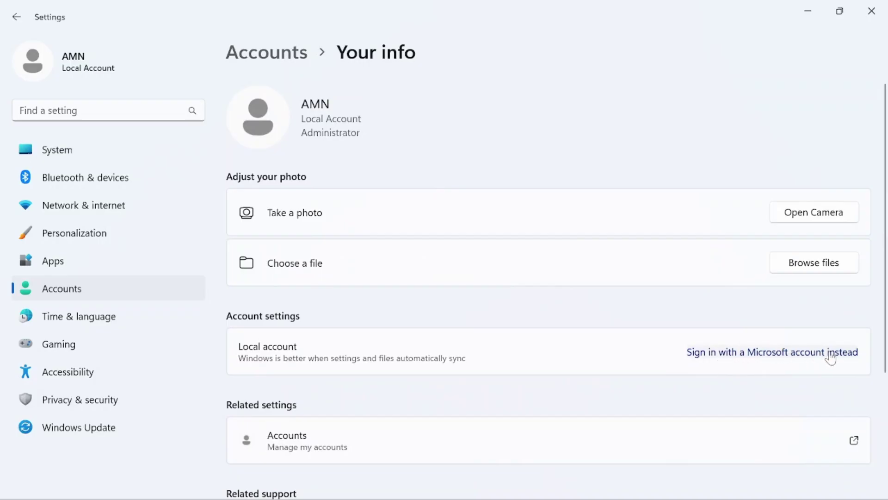
# - Choose to sign in with a Microsoft account instead, entering the account e-mail and password
pyautogui.click(749, 355)
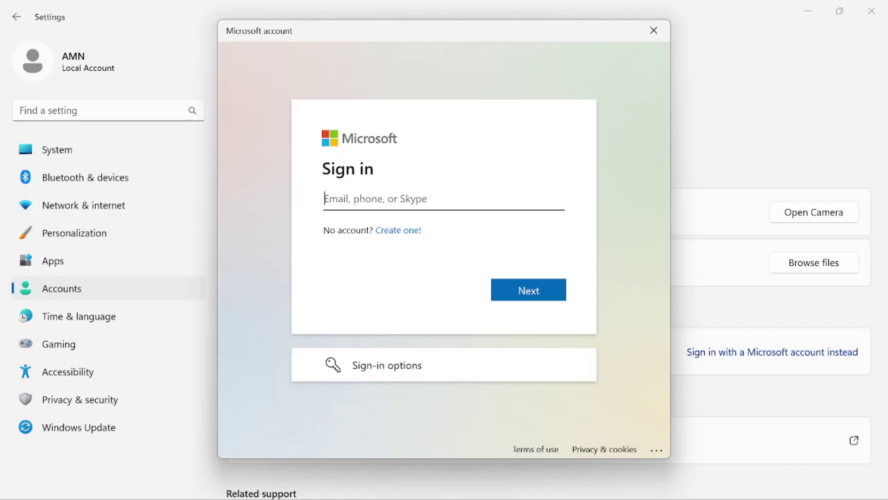
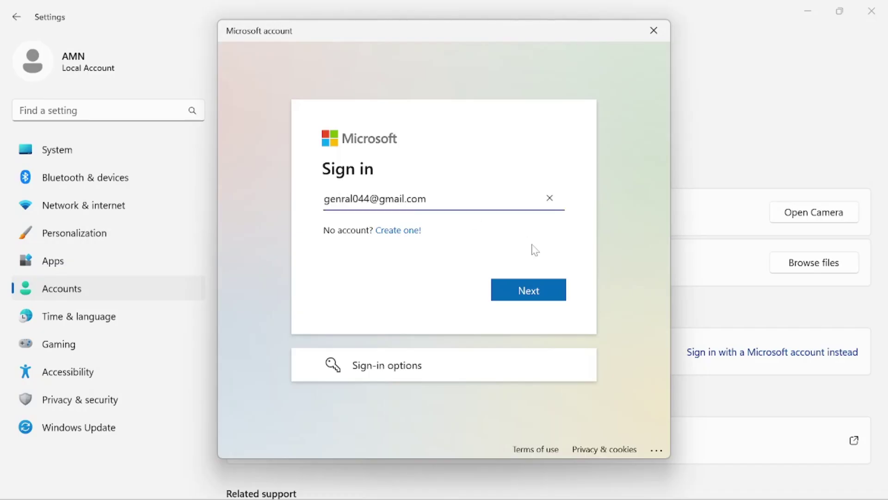
pyautogui.click(523, 291)
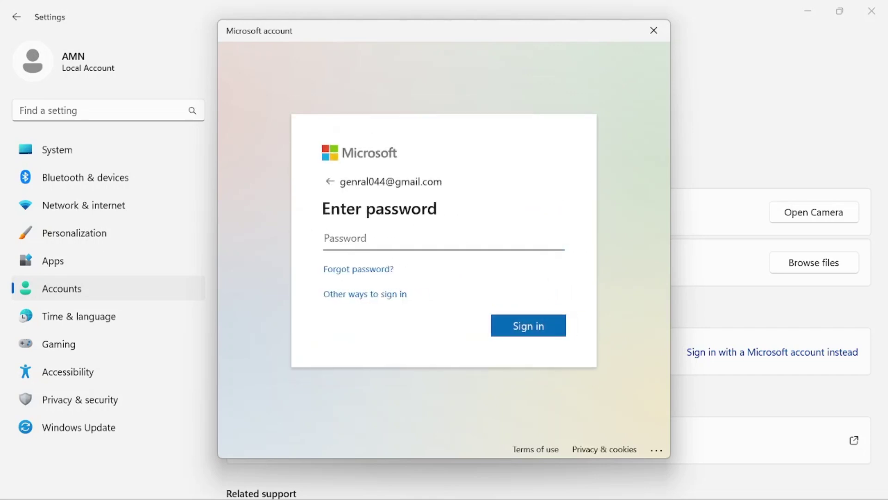
pyautogui.write('•••••••••••••')
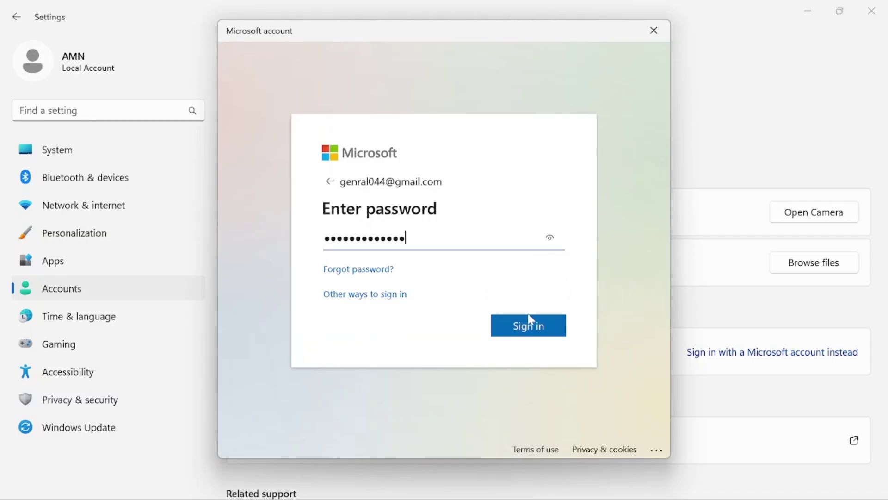
pyautogui.click(528, 328)
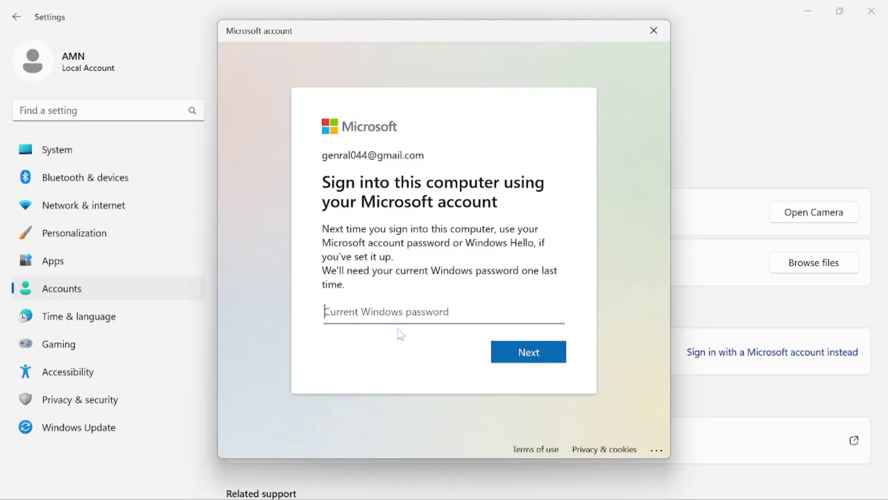
# - Confirm the current Windows password to complete the Microsoft account switch
pyautogui.click(534, 352)
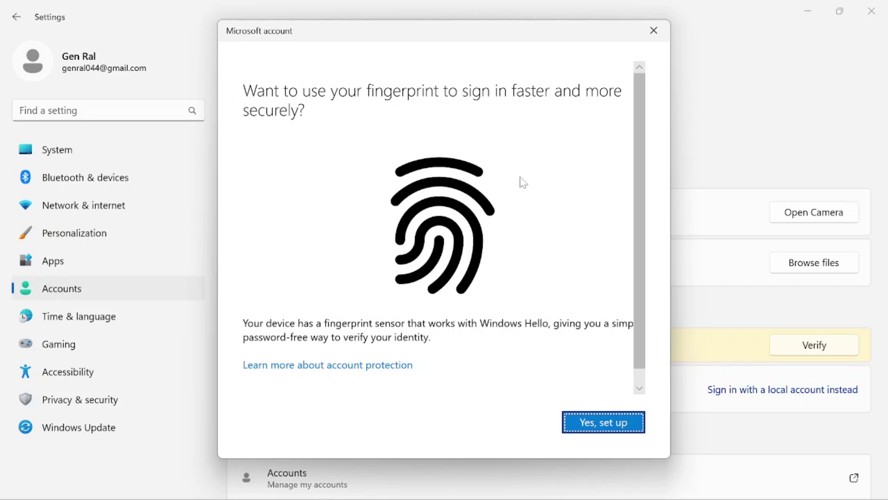
# - Dismiss the fingerprint offer, return to Accounts, and launch Microsoft Store from the taskbar
pyautogui.click(654, 31)
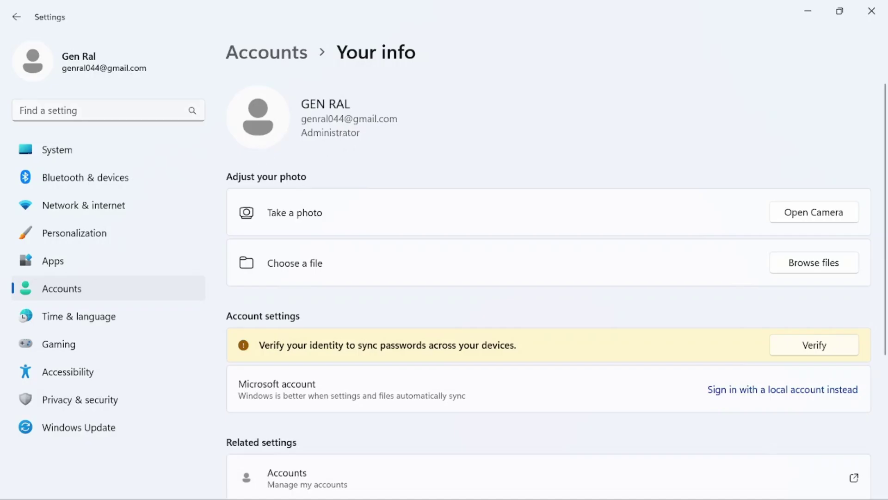
pyautogui.click(92, 72)
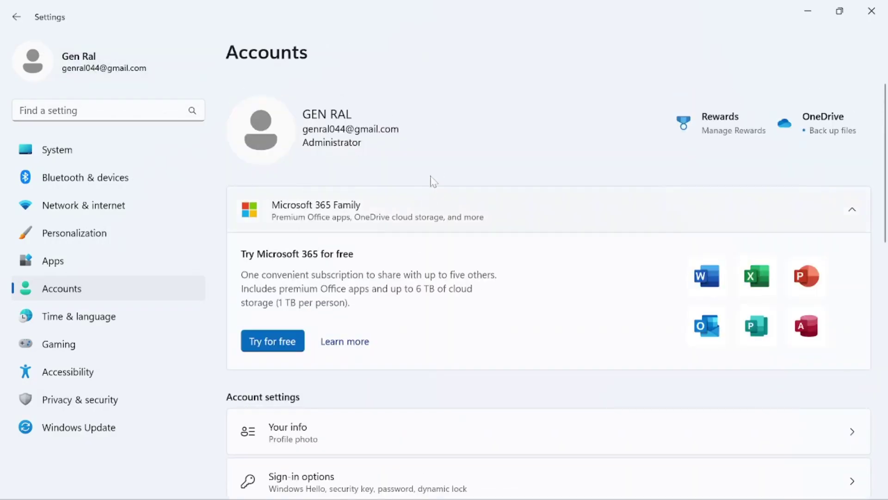
pyautogui.moveTo(487, 499)
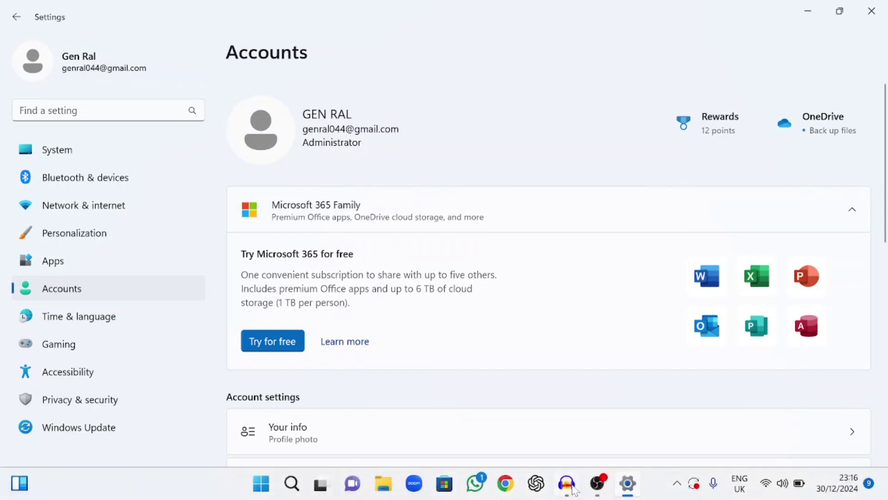
pyautogui.click(444, 483)
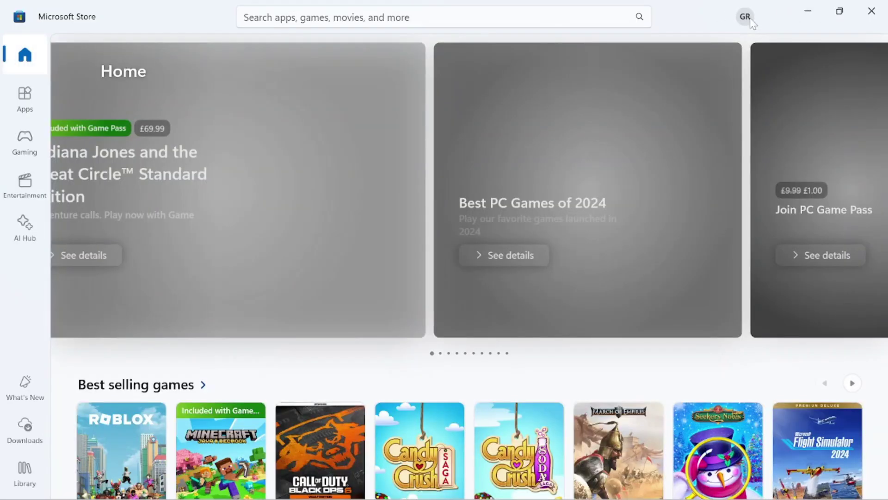
pyautogui.click(746, 18)
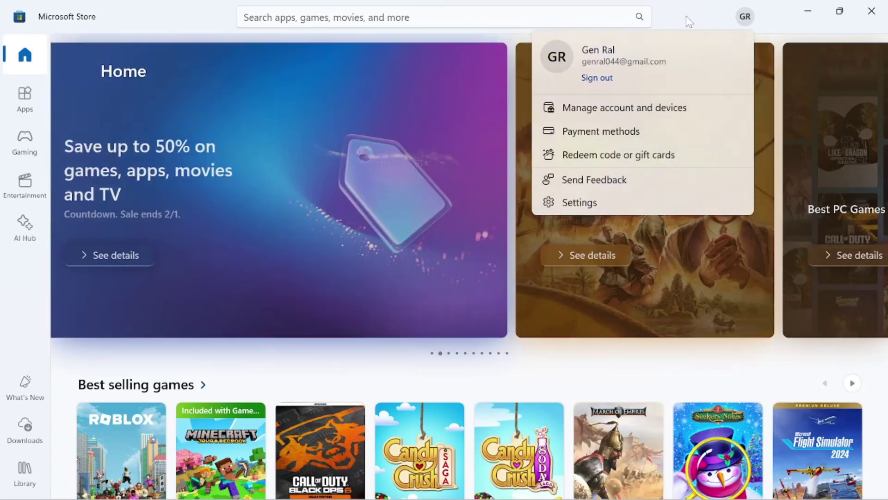
pyautogui.click(745, 17)
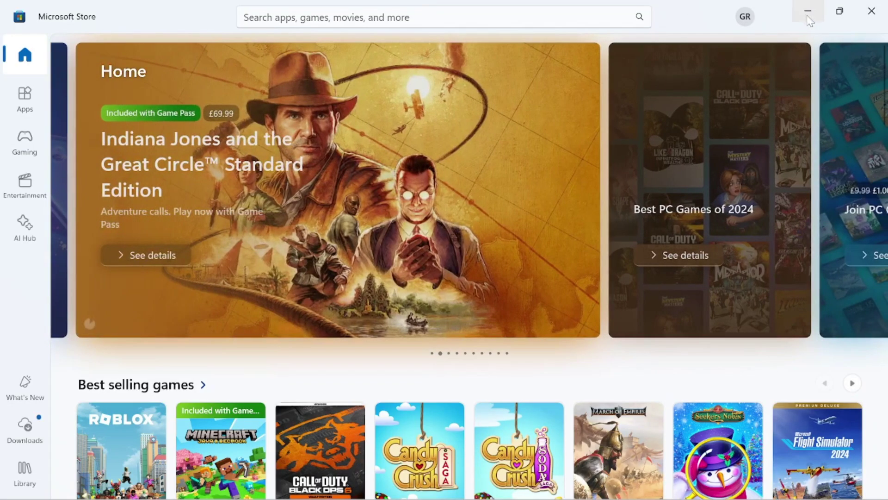
# - Close Microsoft Store and scroll the Settings Accounts page showing the Microsoft account
pyautogui.click(871, 10)
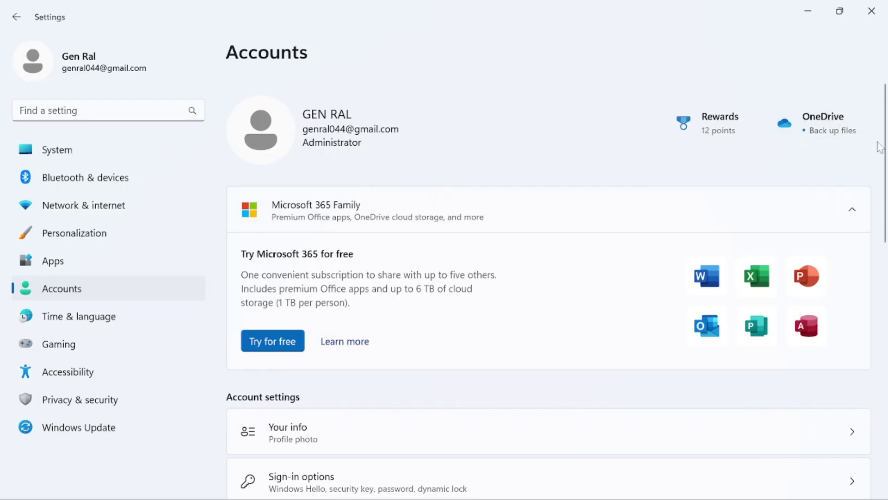
pyautogui.scroll(-5, 884, 161)
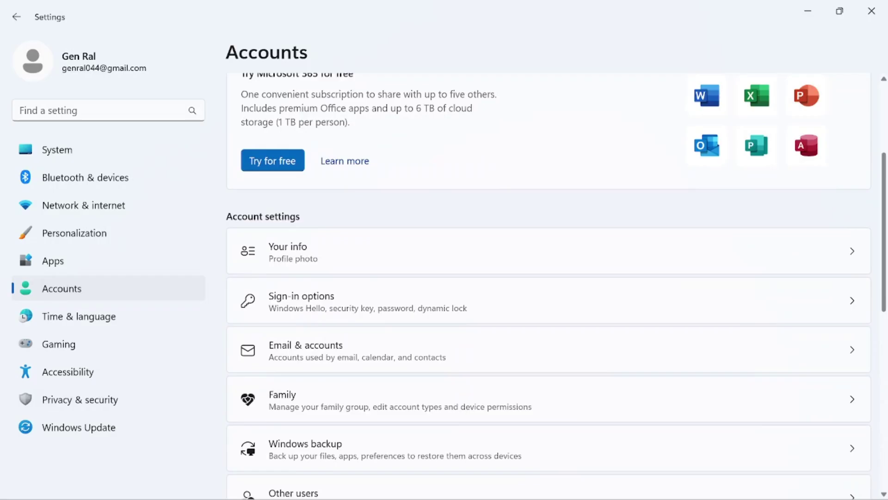